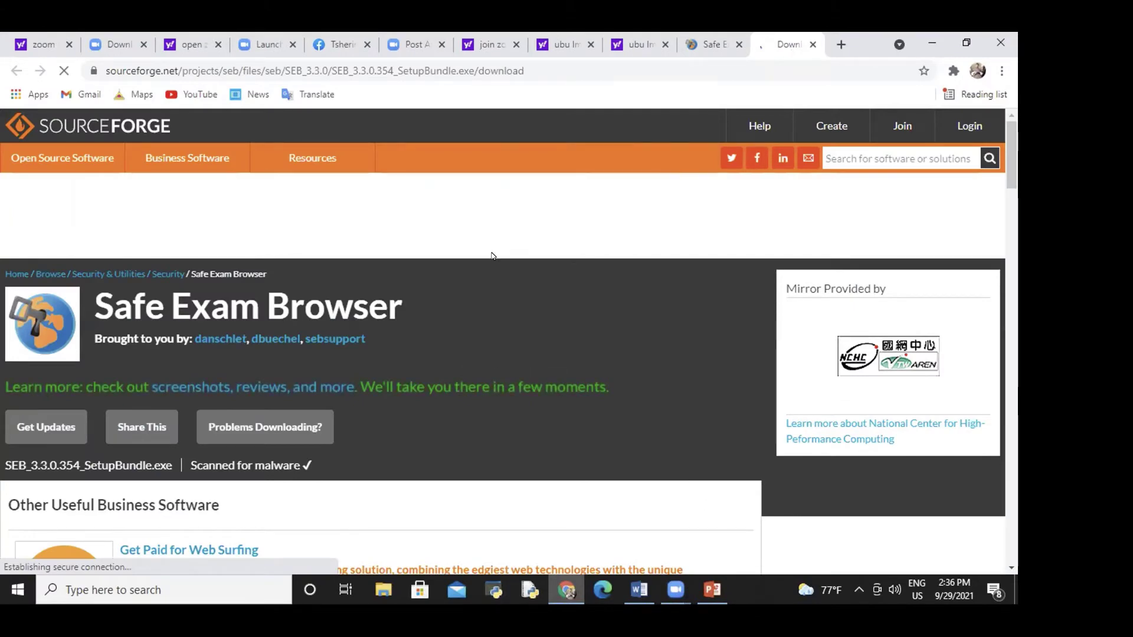
pyautogui.scroll(-1, 486, 261)
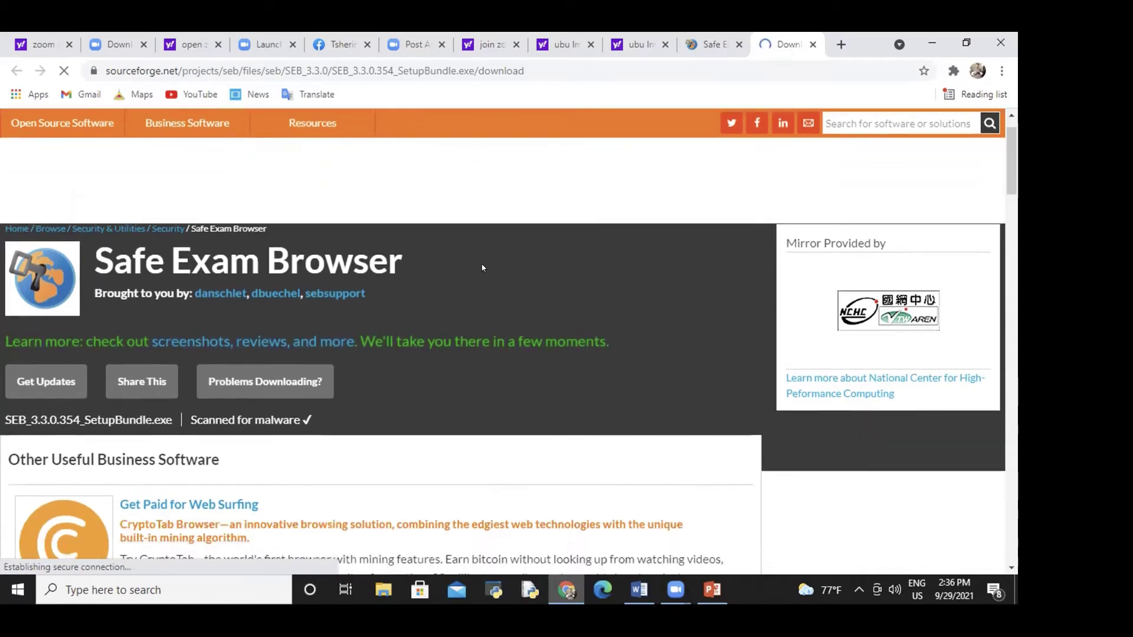
pyautogui.scroll(1, 555, 409)
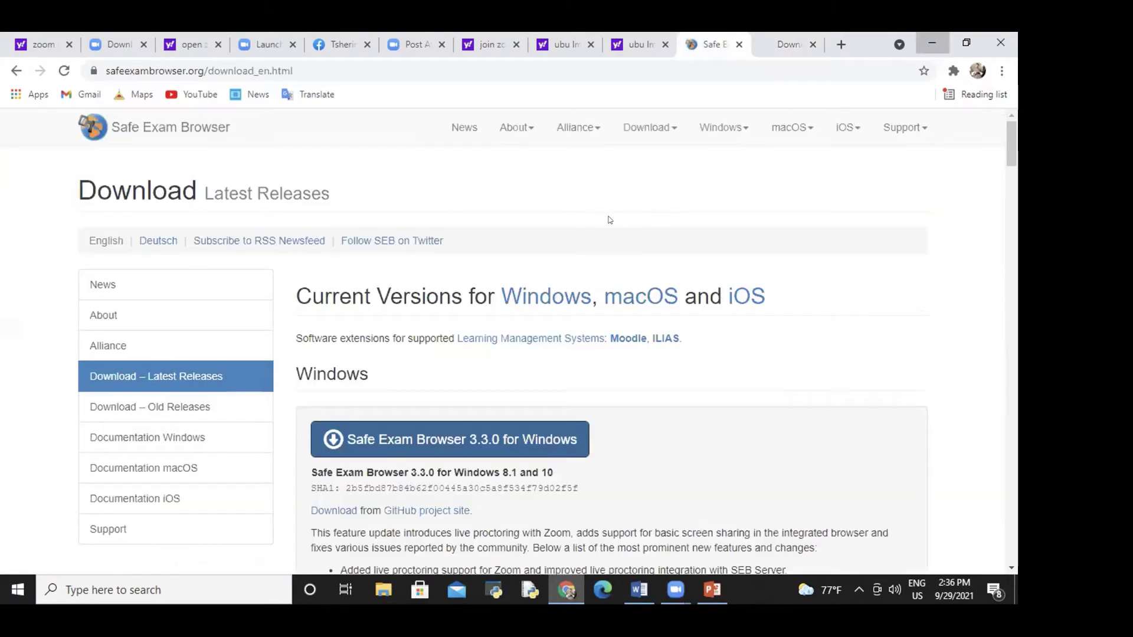
pyautogui.press('super+d')
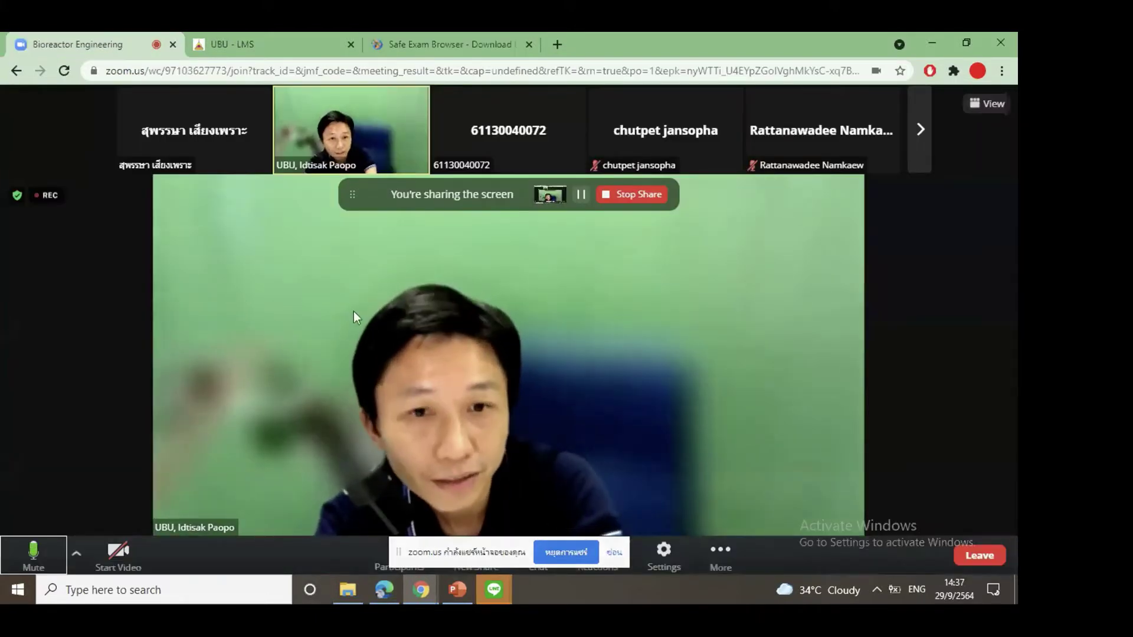
# - Start downloading Safe Exam Browser 3.3.0 for Windows, and mute the microphone in the Bioreactor Engineering meeting
pyautogui.click(445, 39)
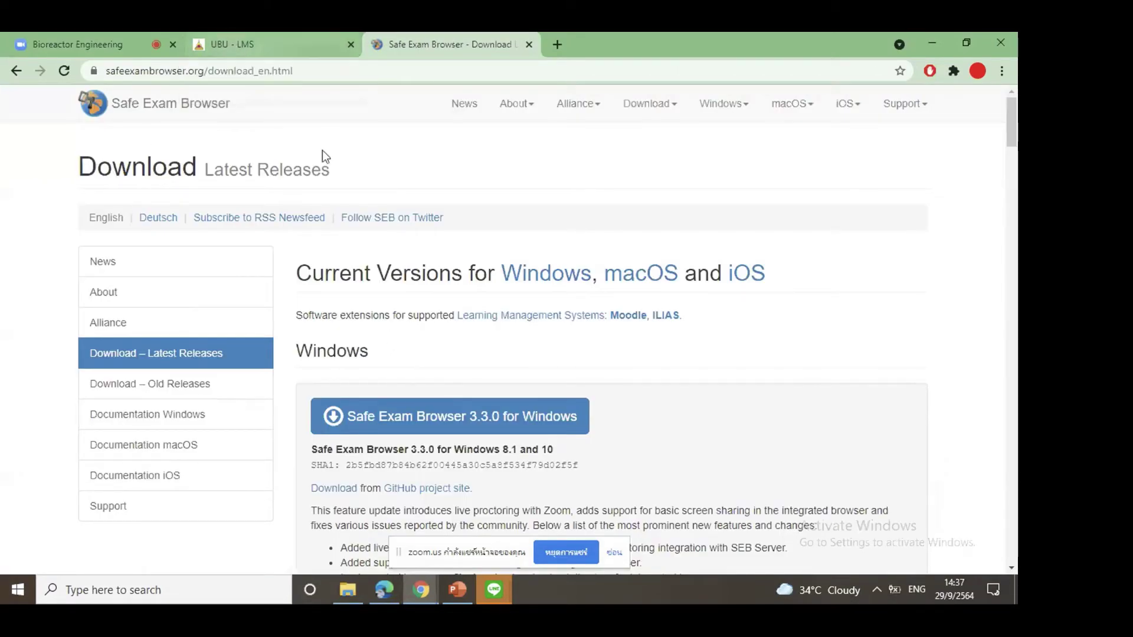
pyautogui.click(489, 418)
pyautogui.click(136, 40)
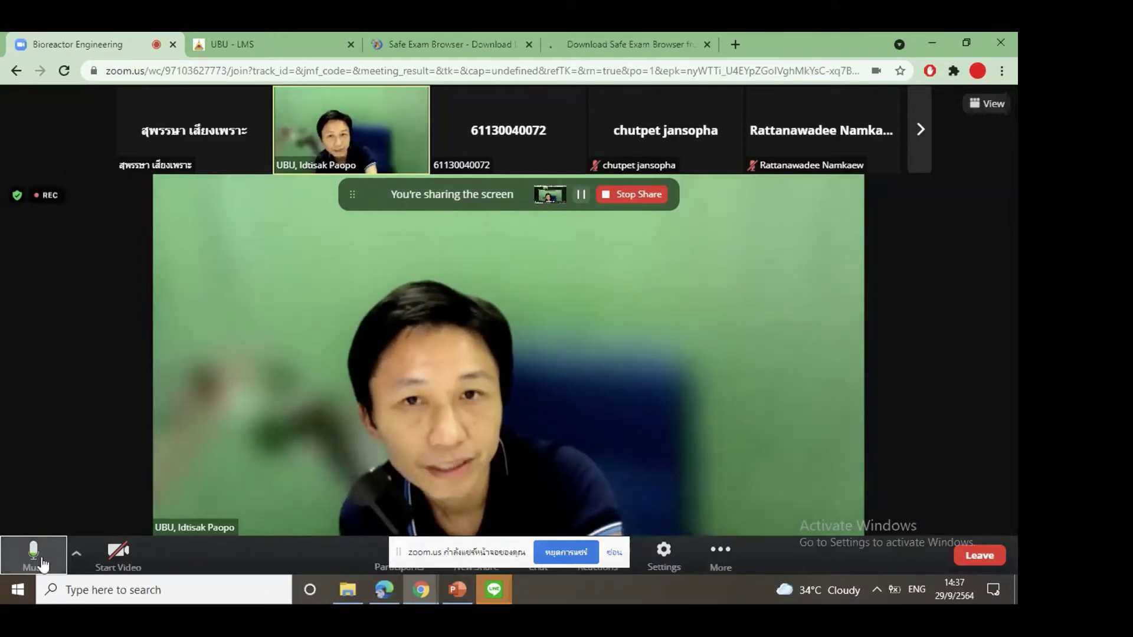
pyautogui.click(34, 554)
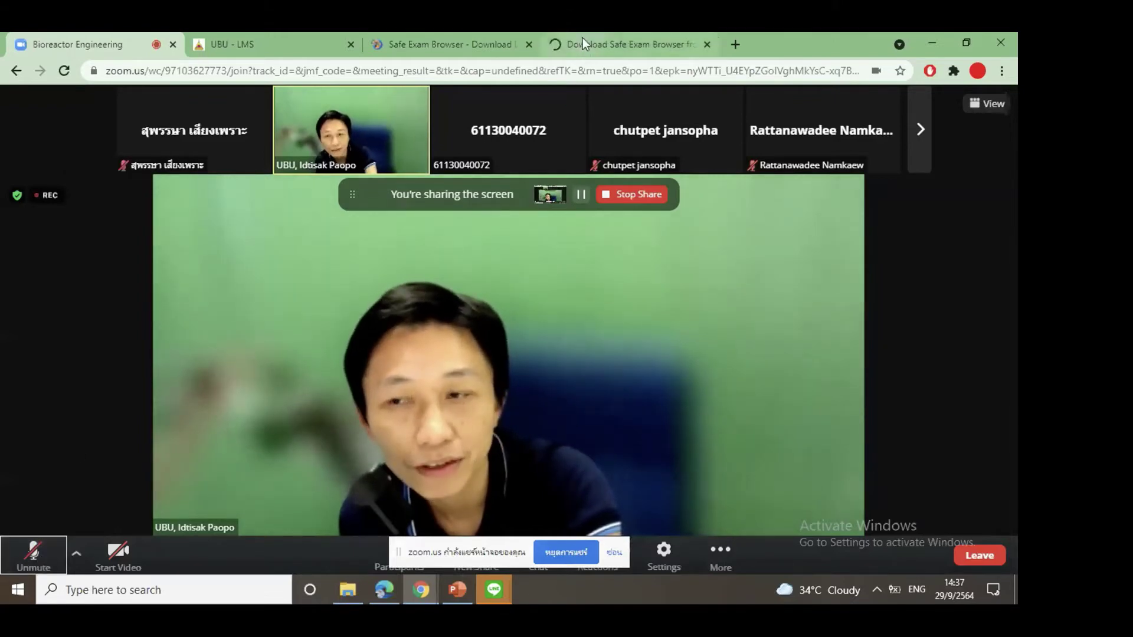
# - Review the SourceForge download page for SEB_3.3.0.354_SetupBundle.exe, including the Safe Exam Browser overview and additional details
pyautogui.click(582, 39)
pyautogui.scroll(-1, 535, 250)
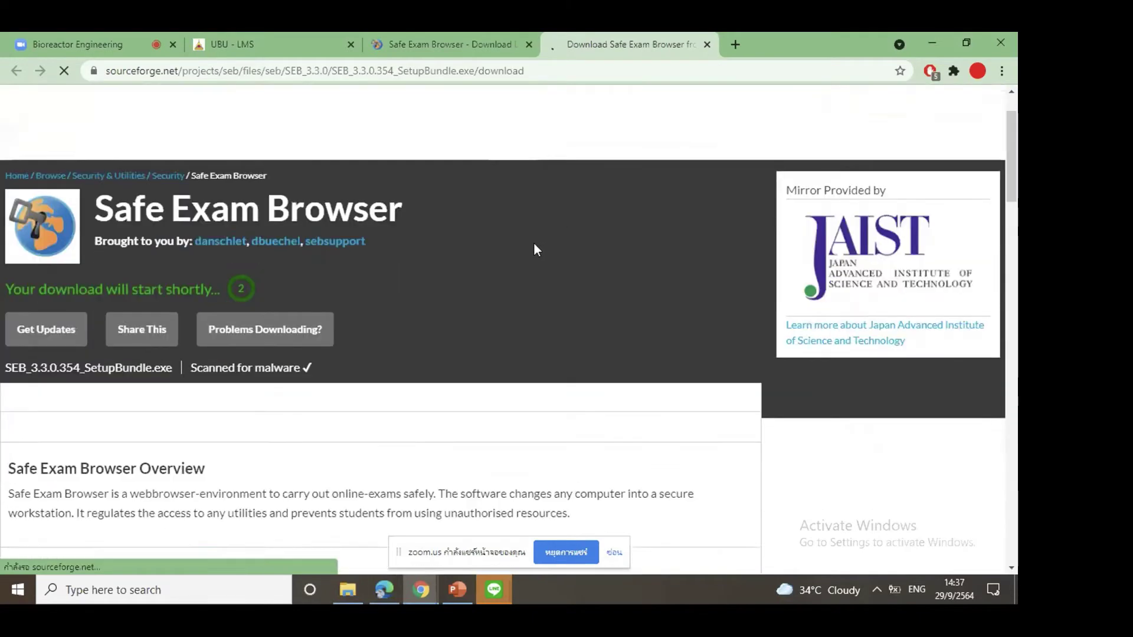
pyautogui.scroll(-3, 534, 244)
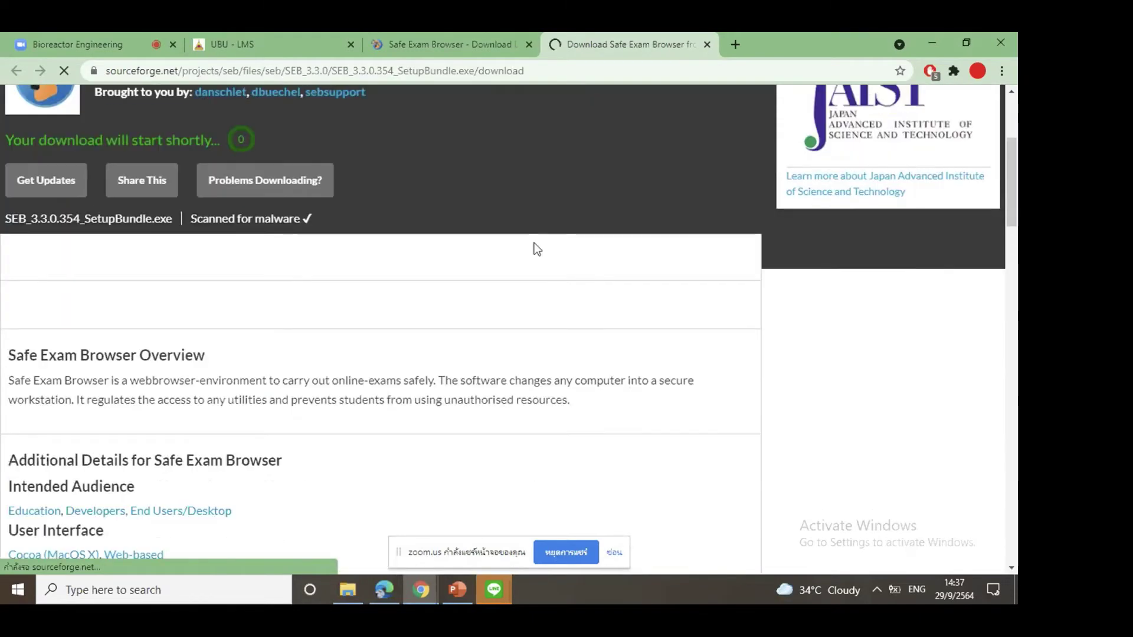
pyautogui.scroll(-5, 535, 246)
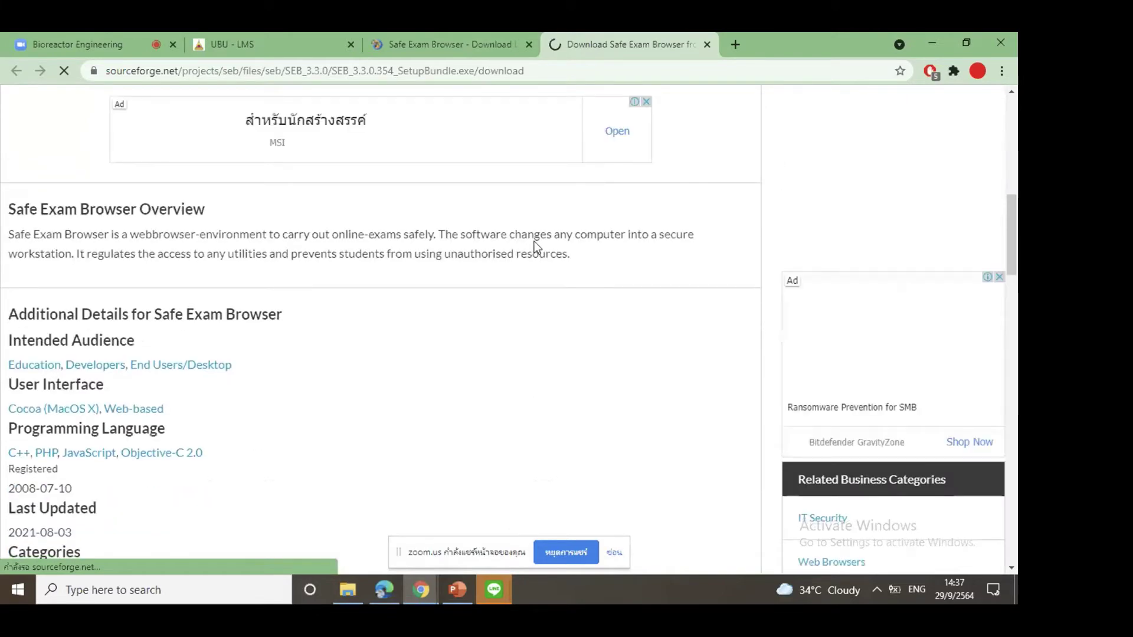
pyautogui.scroll(-2, 534, 245)
pyautogui.scroll(10, 536, 245)
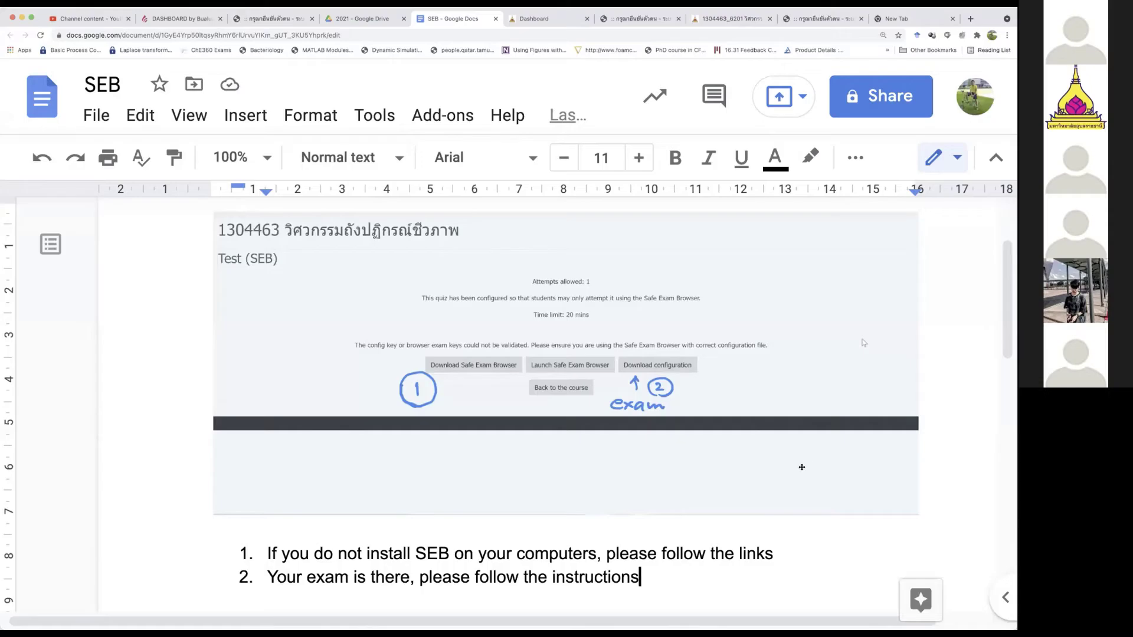
# - Open the results report of the Test (SEB) quiz and examine the table of student attempts
pyautogui.click(742, 19)
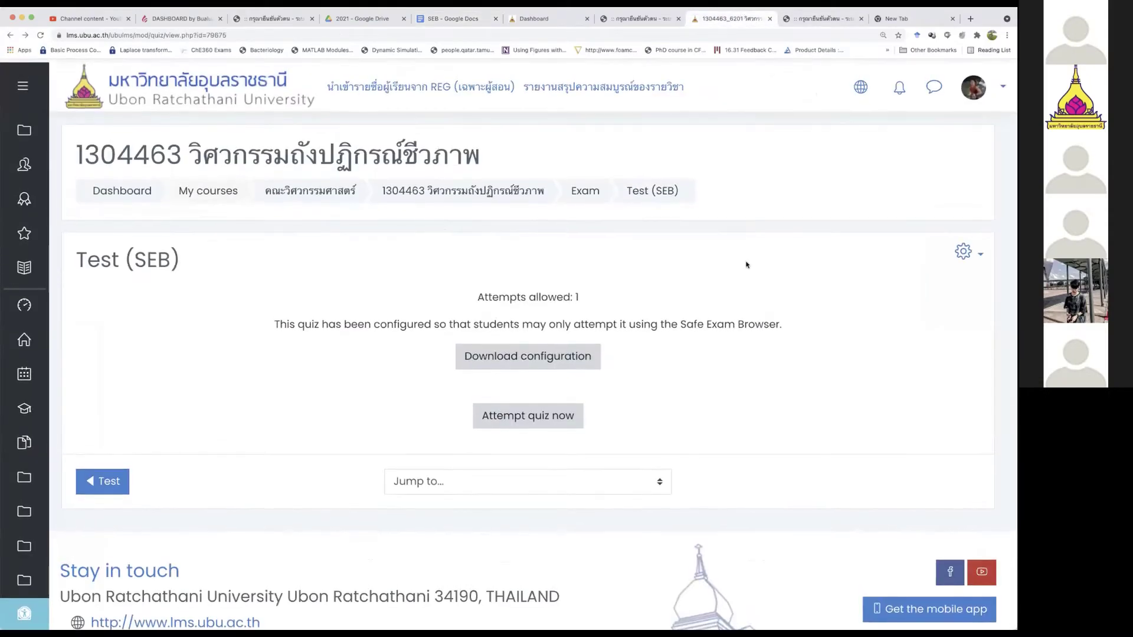
pyautogui.click(962, 248)
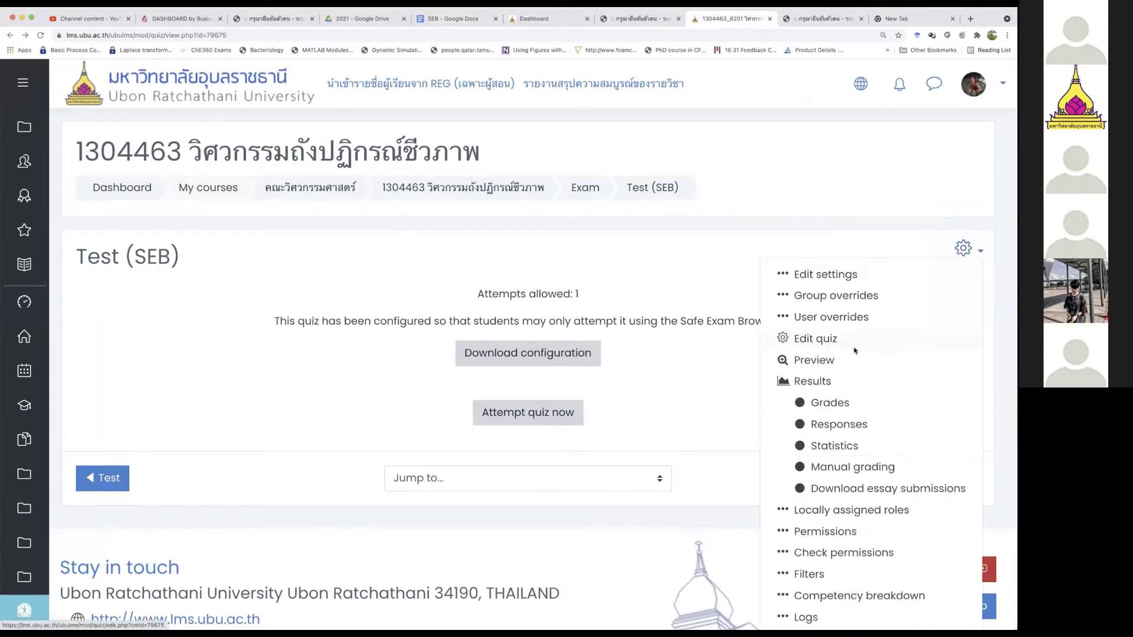
pyautogui.click(812, 382)
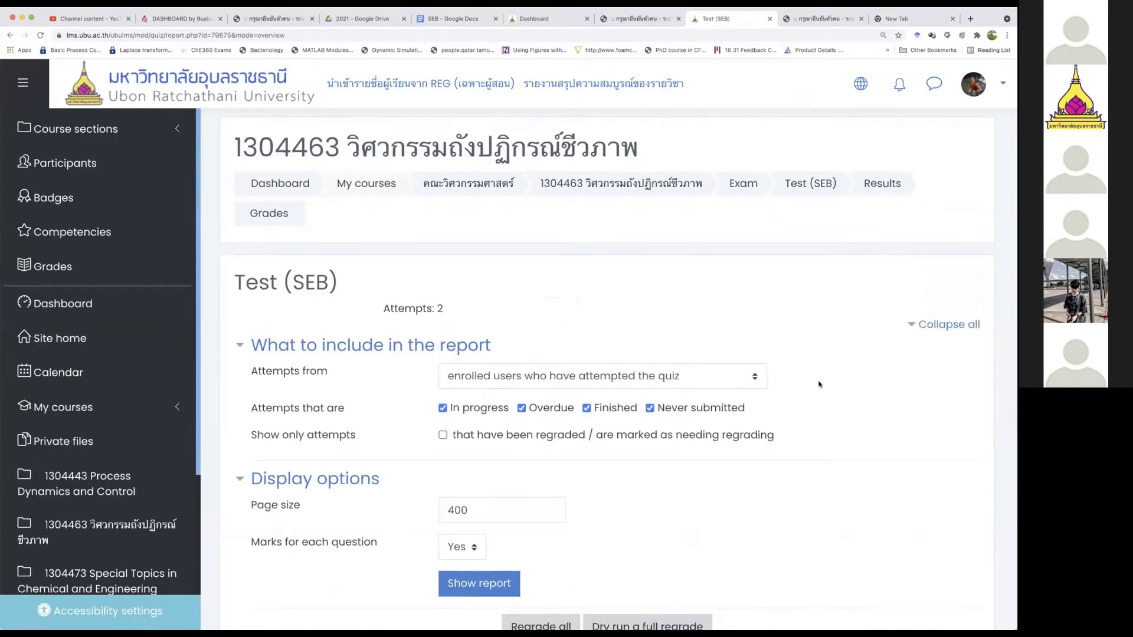
pyautogui.scroll(-10, 819, 384)
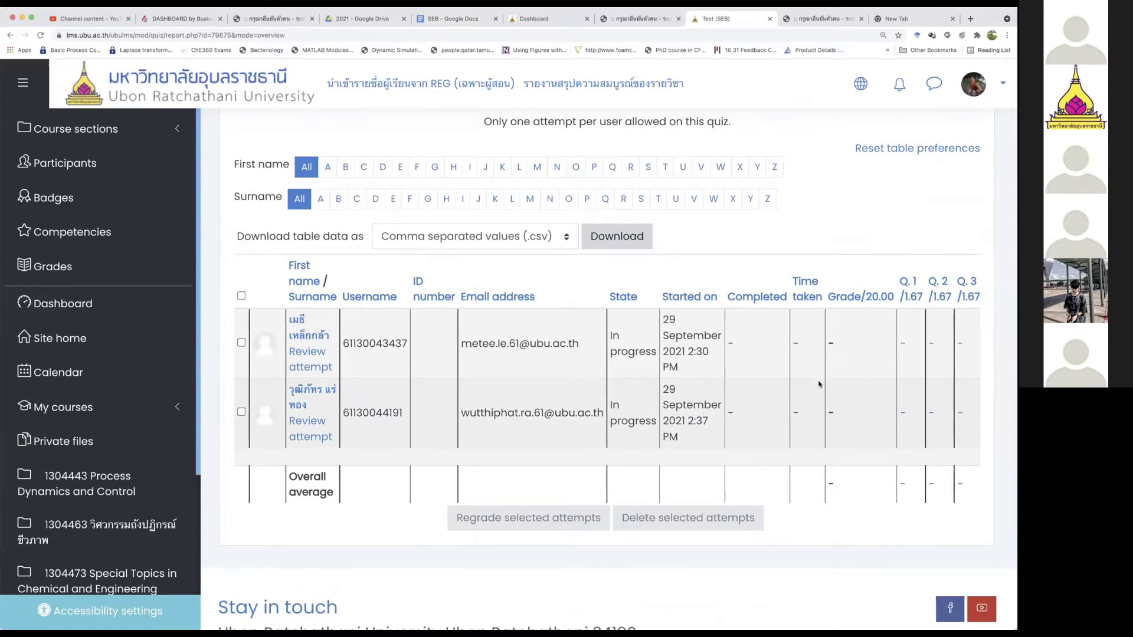
pyautogui.scroll(1, 818, 384)
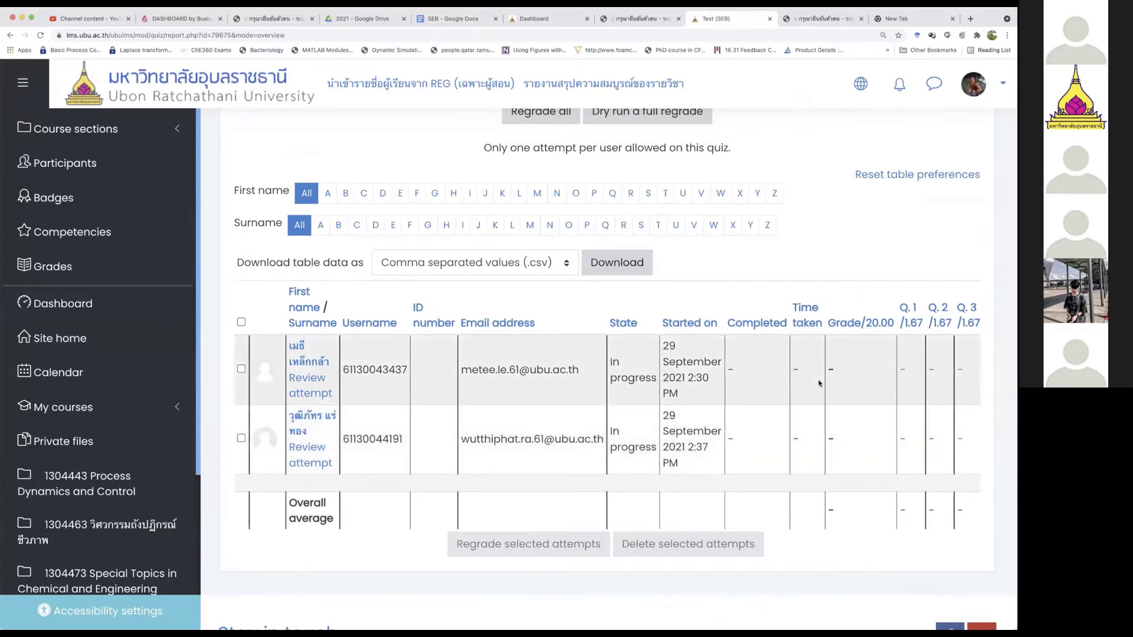
pyautogui.scroll(1, 818, 384)
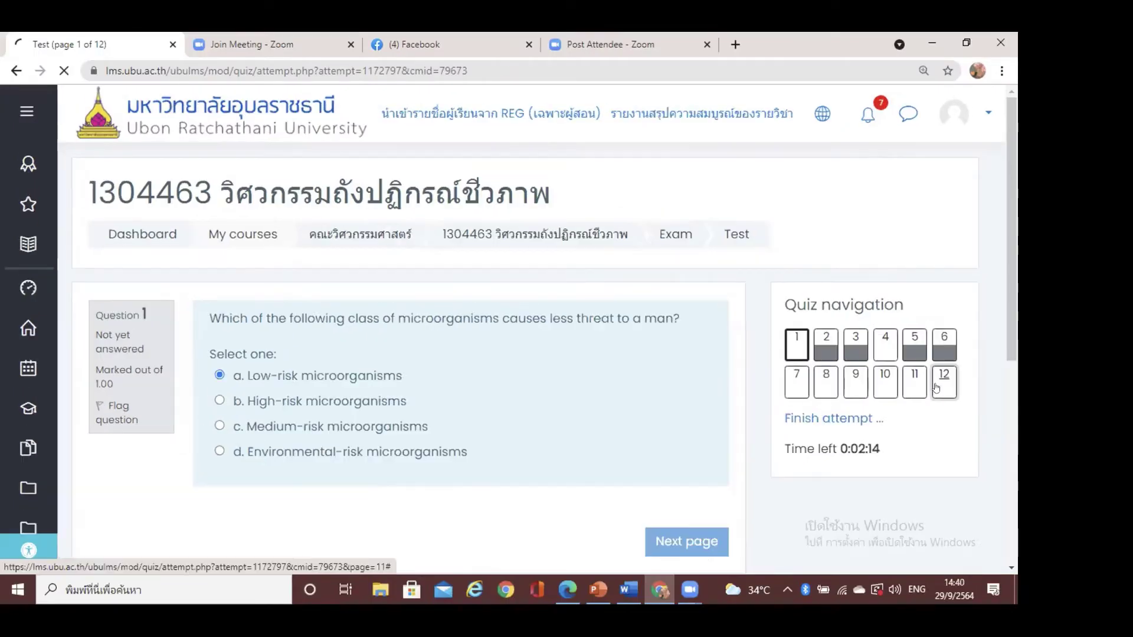
# - Go to question 12 of the Test quiz
pyautogui.click(936, 385)
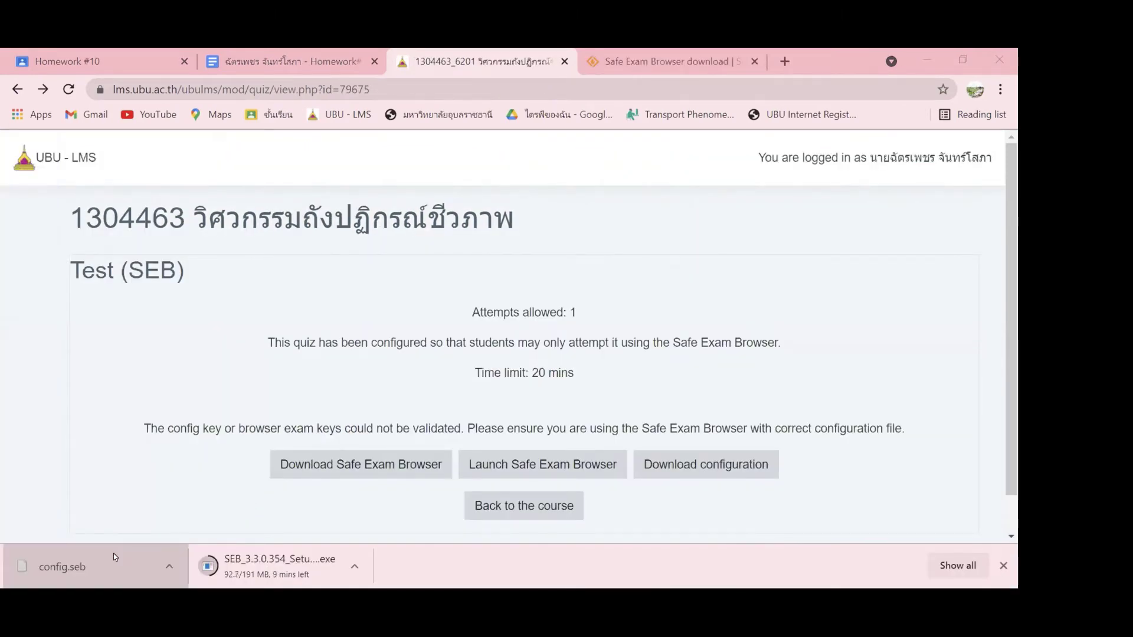
# - Download the Safe Exam Browser configuration file for the Test (SEB) quiz
pyautogui.click(705, 464)
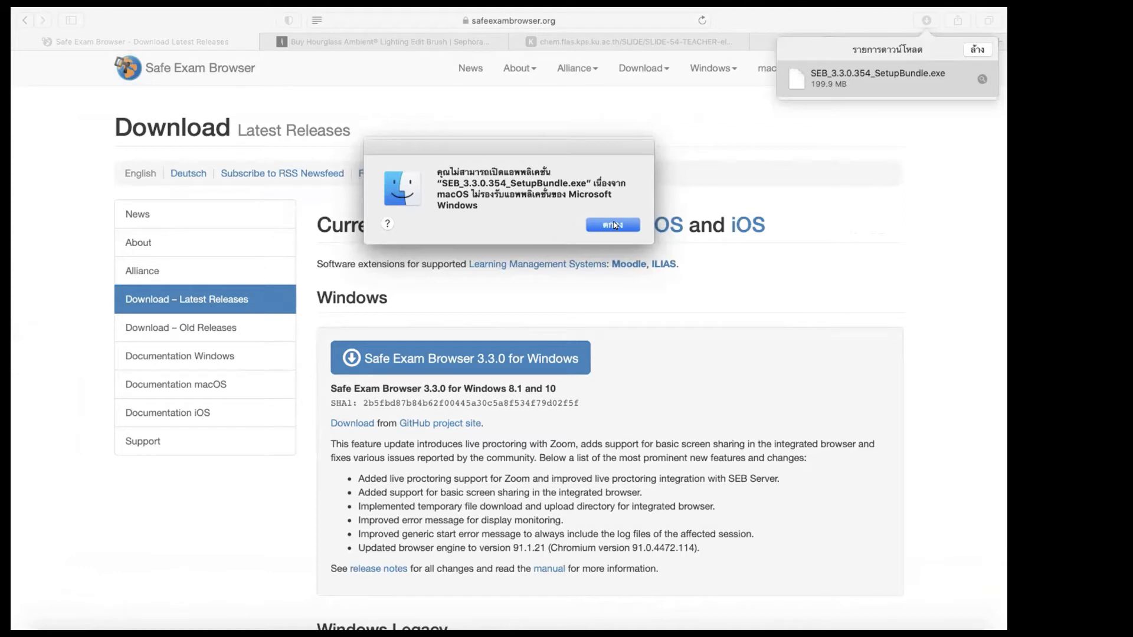
# - Dismiss the alert about the Windows setup file and start downloading Safe Exam Browser 2.3.2 for macOS
pyautogui.click(613, 224)
pyautogui.click(613, 227)
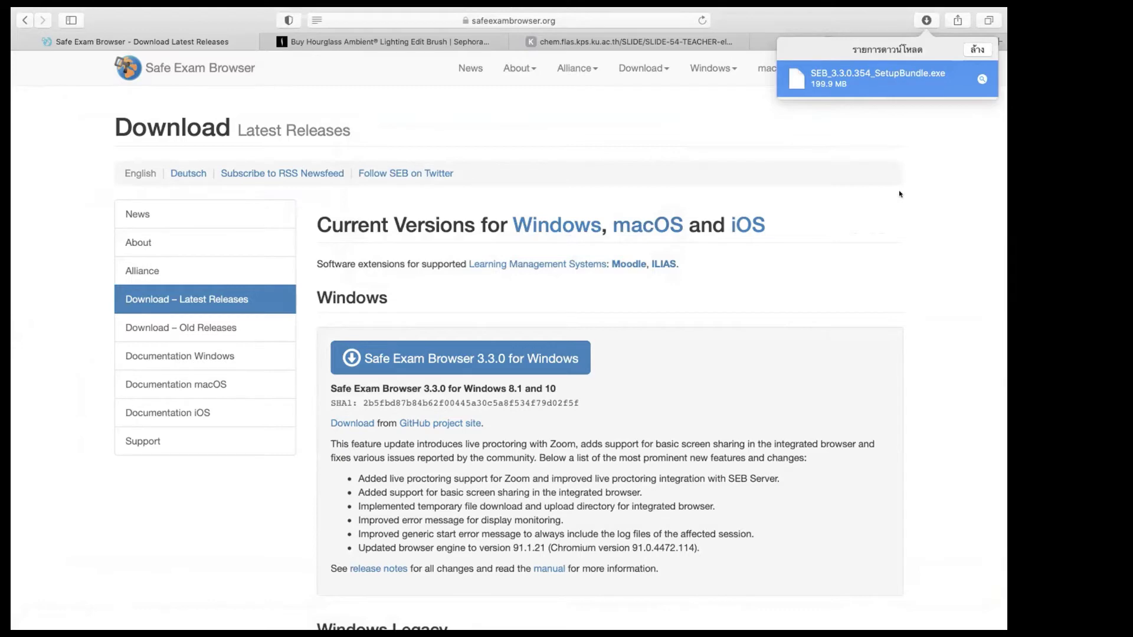
pyautogui.scroll(-15, 656, 411)
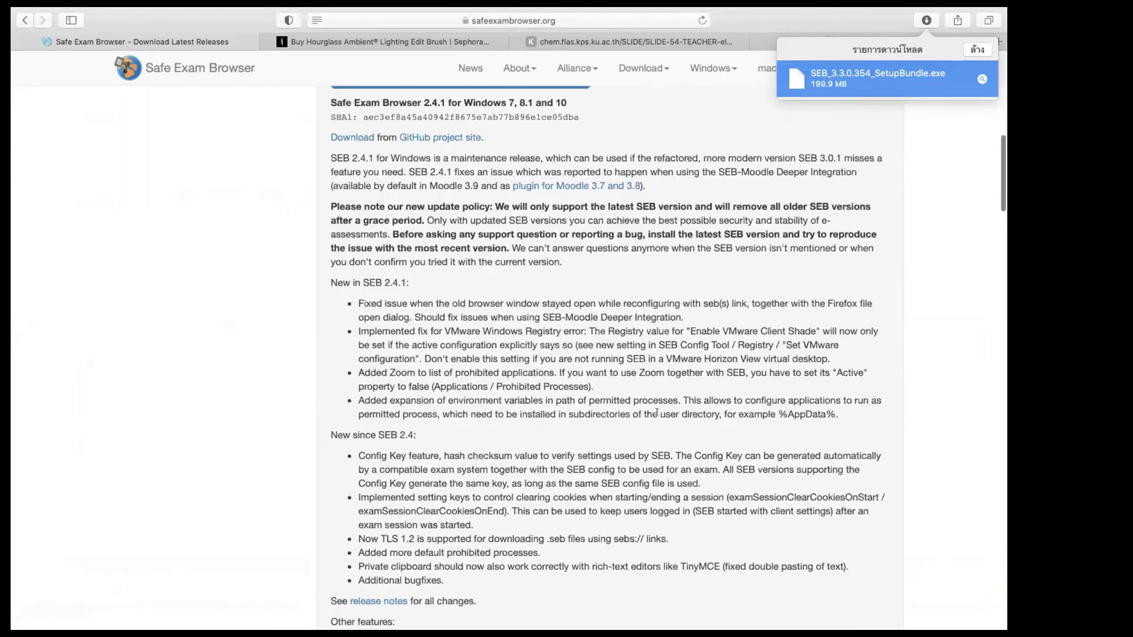
pyautogui.scroll(10, 657, 412)
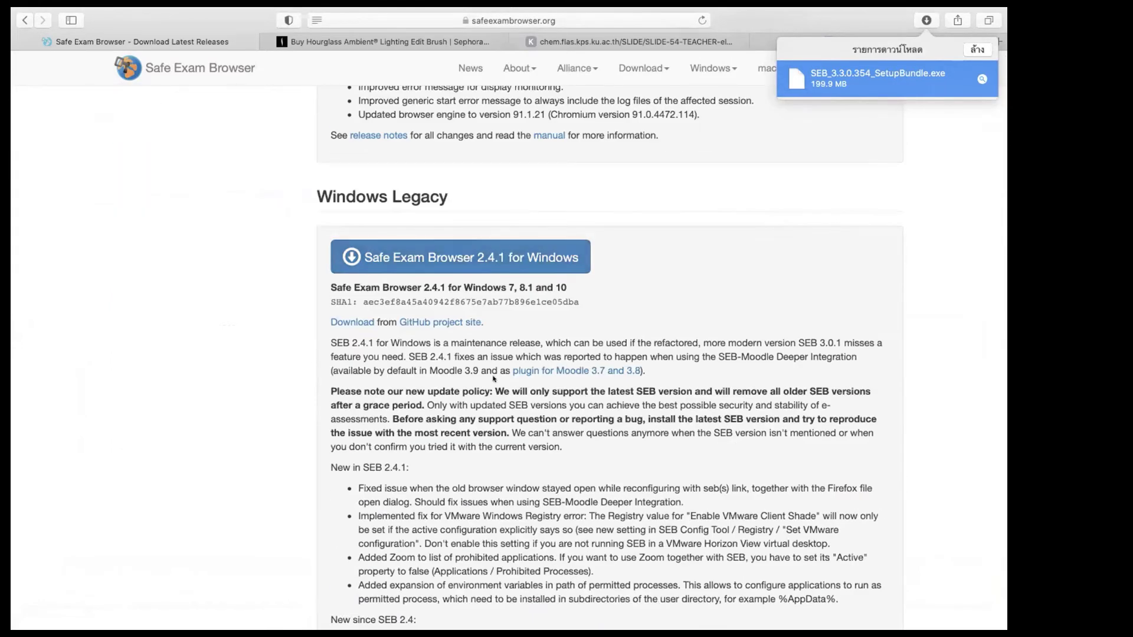
pyautogui.scroll(-10, 493, 380)
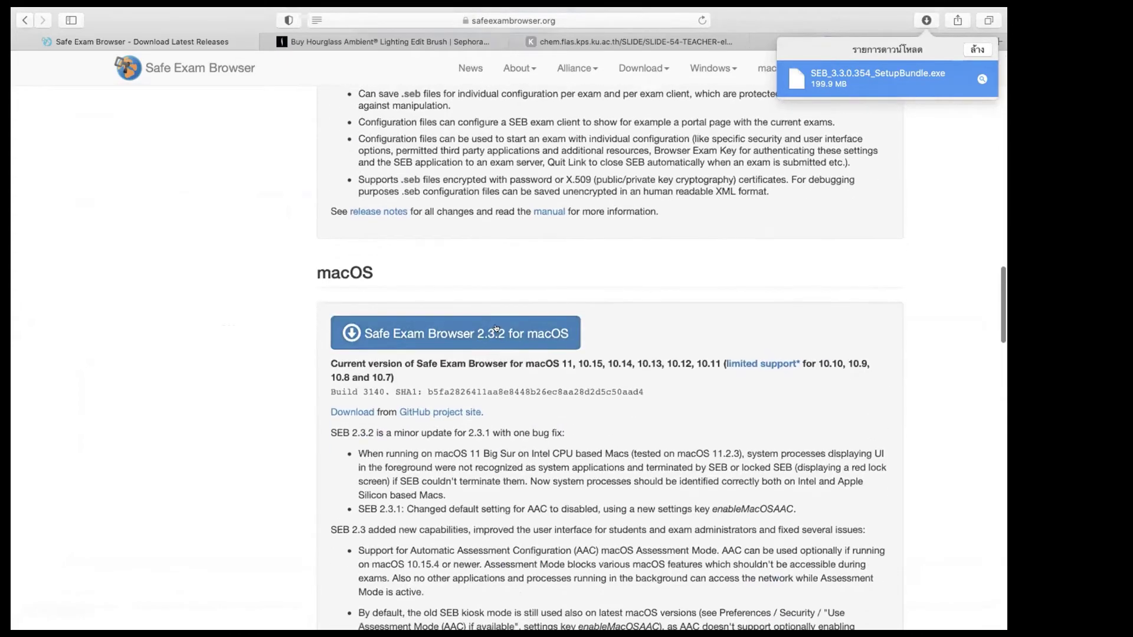
pyautogui.click(496, 331)
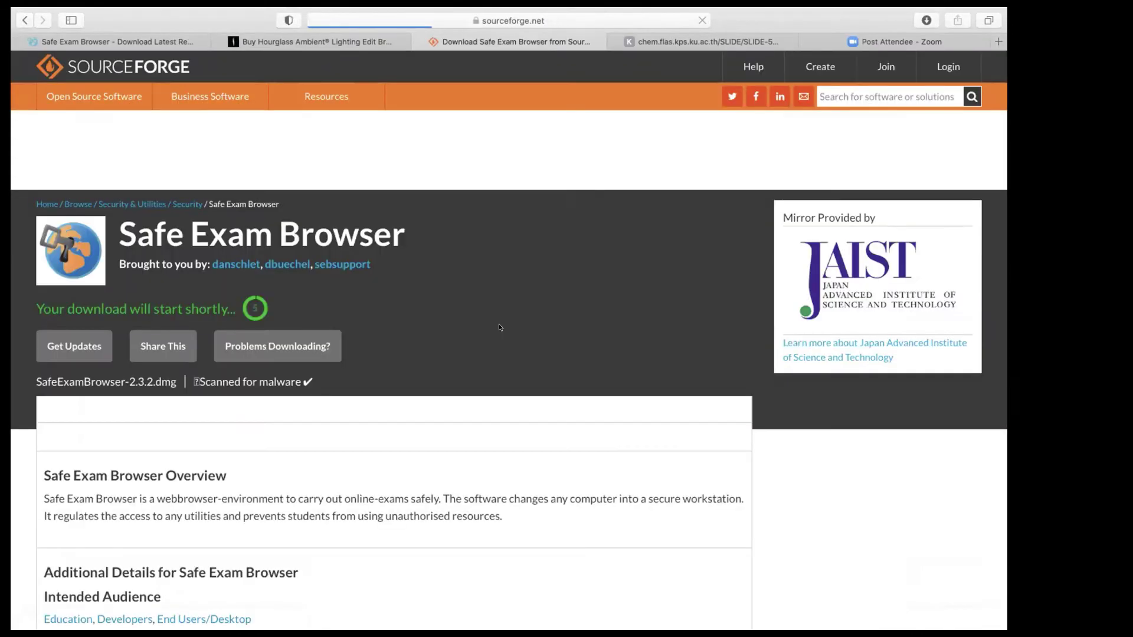
# - Open the downloaded SafeExamBrowser-2.3.2.dmg disk image
pyautogui.click(347, 43)
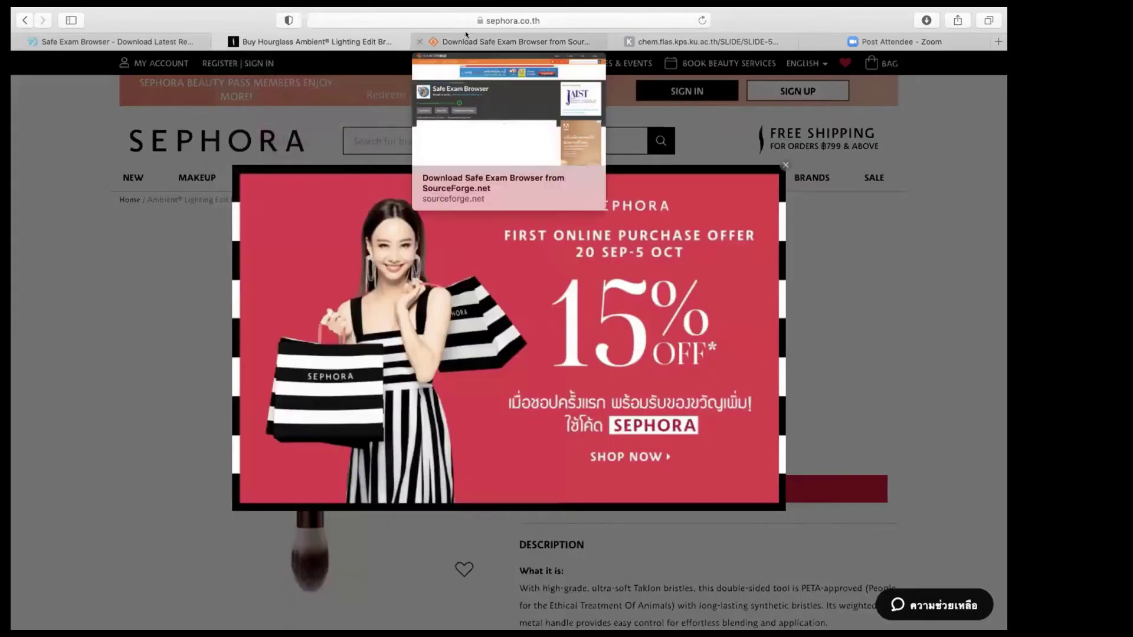
pyautogui.click(466, 41)
pyautogui.scroll(-10, 454, 306)
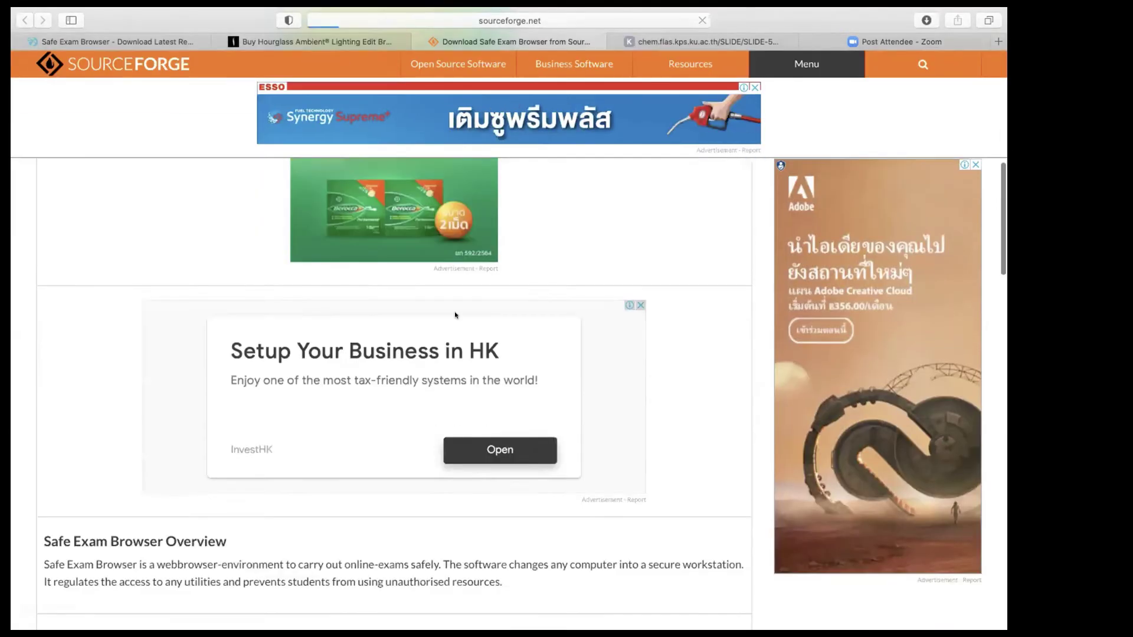
pyautogui.click(924, 19)
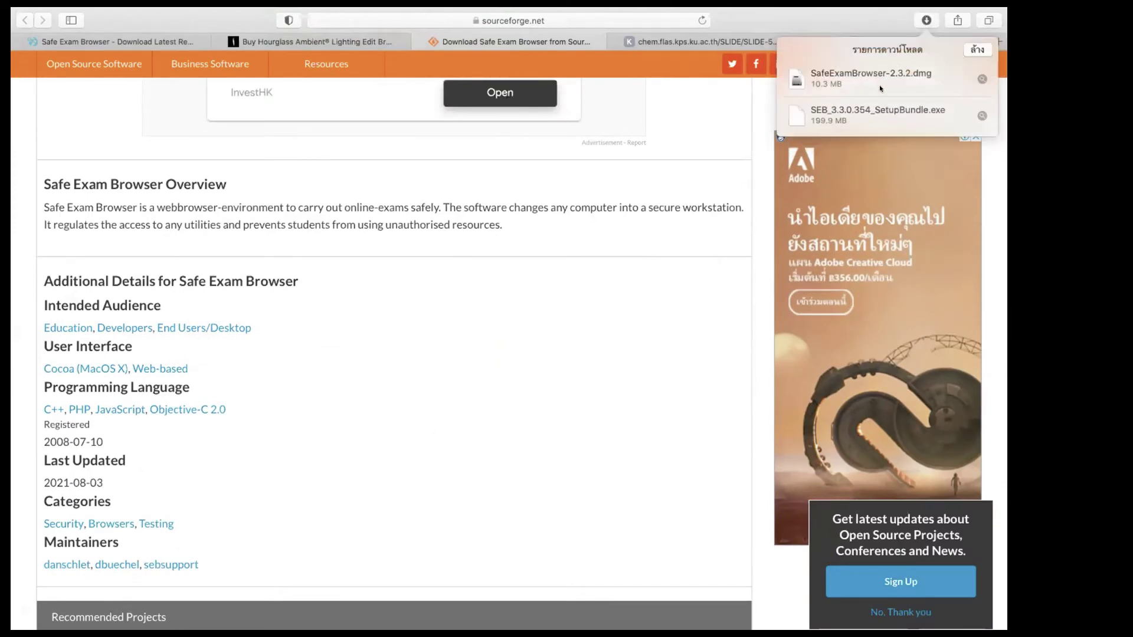
pyautogui.click(880, 88)
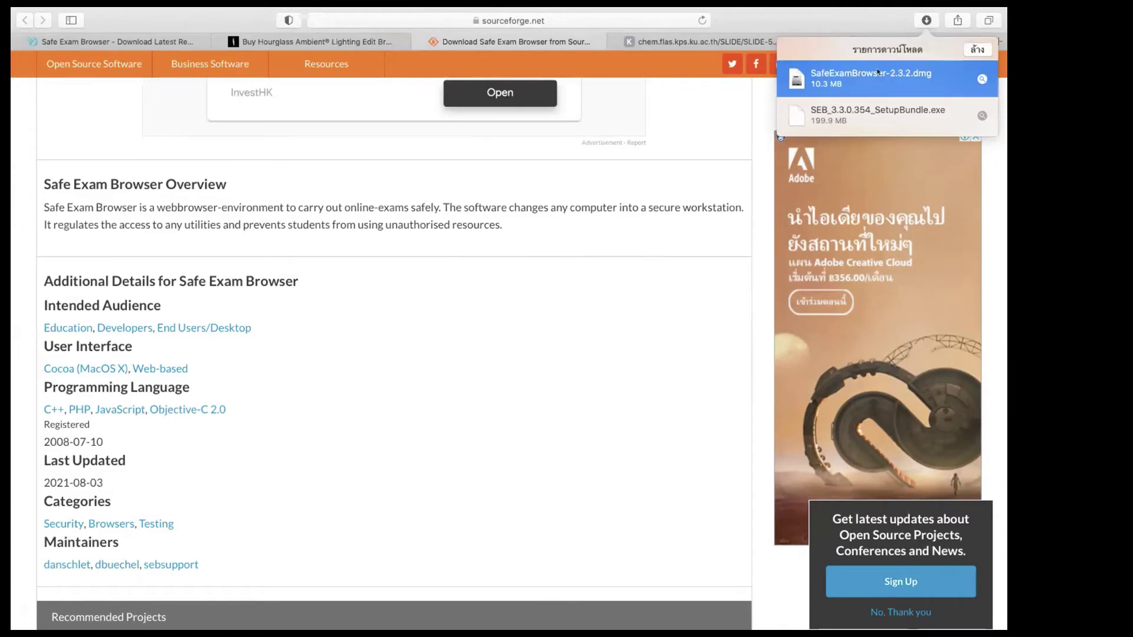
pyautogui.doubleClick(878, 72)
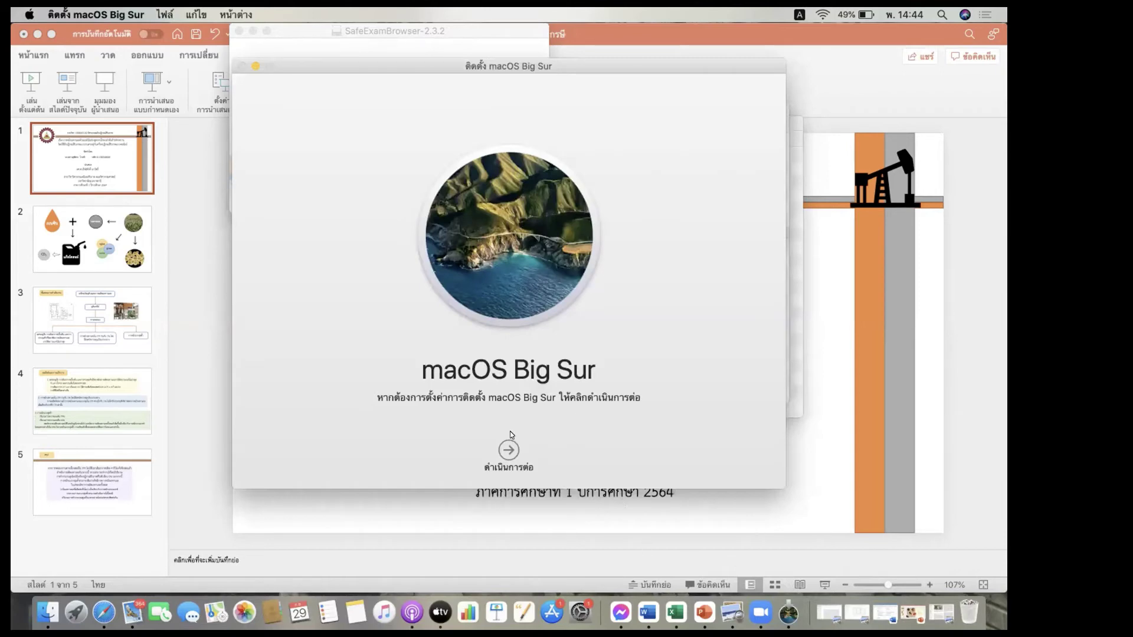
# - Accept the macOS Big Sur licence agreement and continue the installation on the Macintosh HD disk
pyautogui.click(505, 453)
pyautogui.click(538, 445)
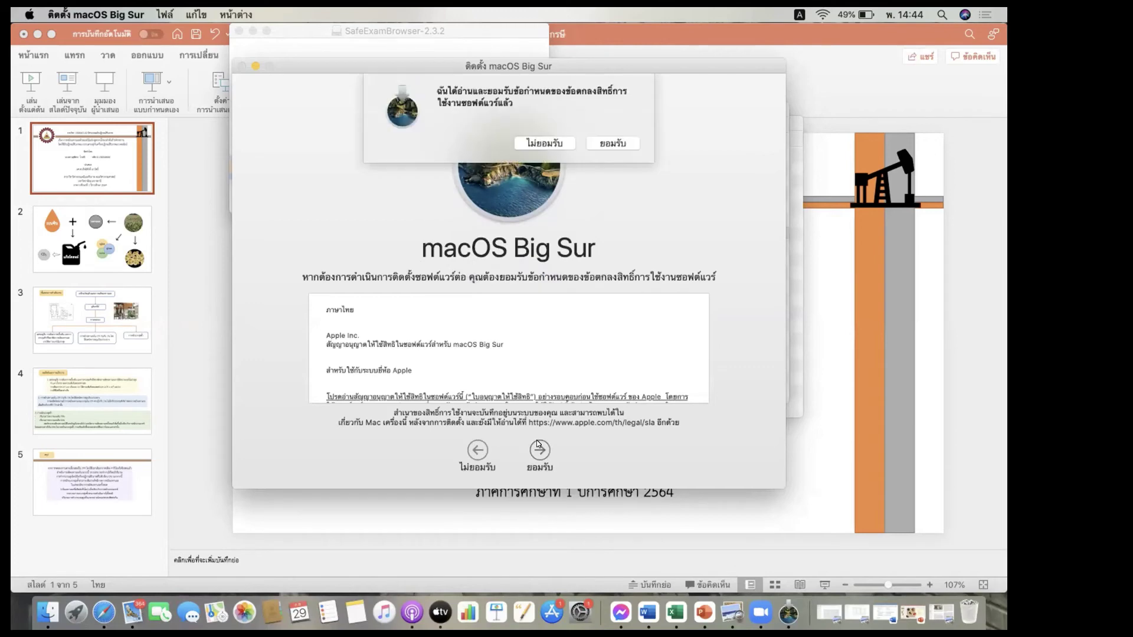
pyautogui.click(612, 144)
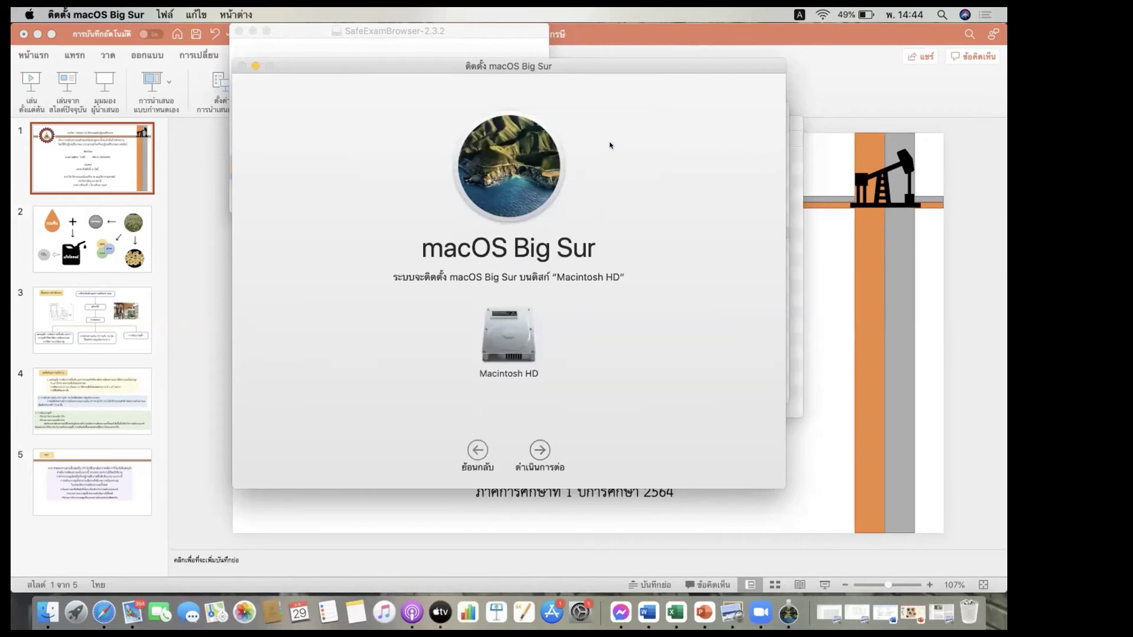
pyautogui.click(535, 444)
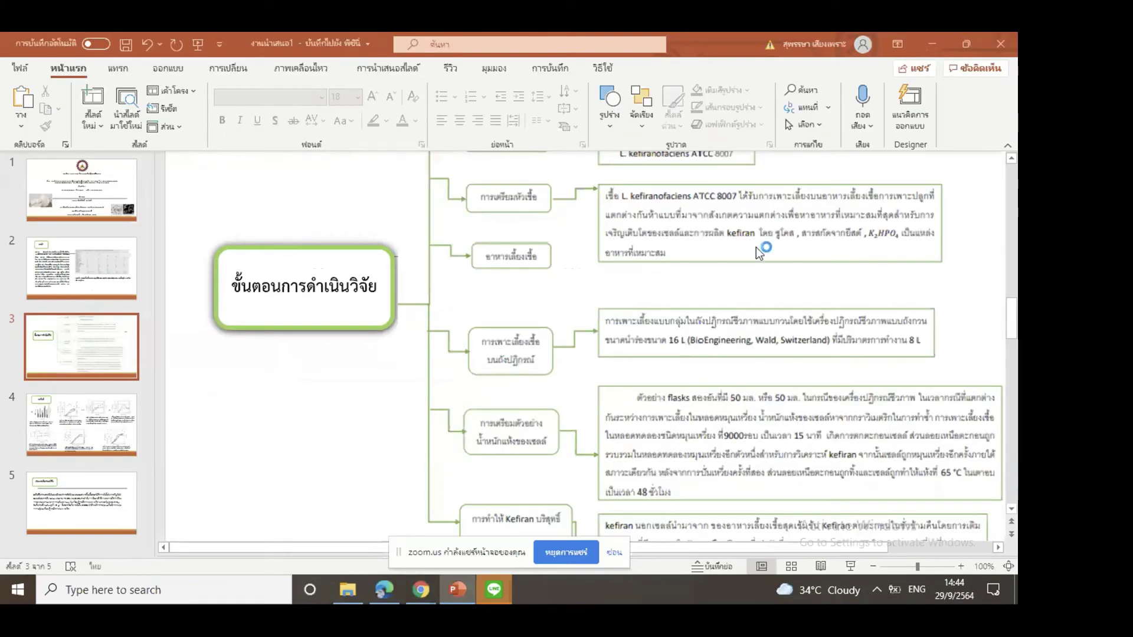
# - Minimise the presentation and folder windows and switch to the Bioreactor Engineering meeting in Chrome
pyautogui.click(934, 42)
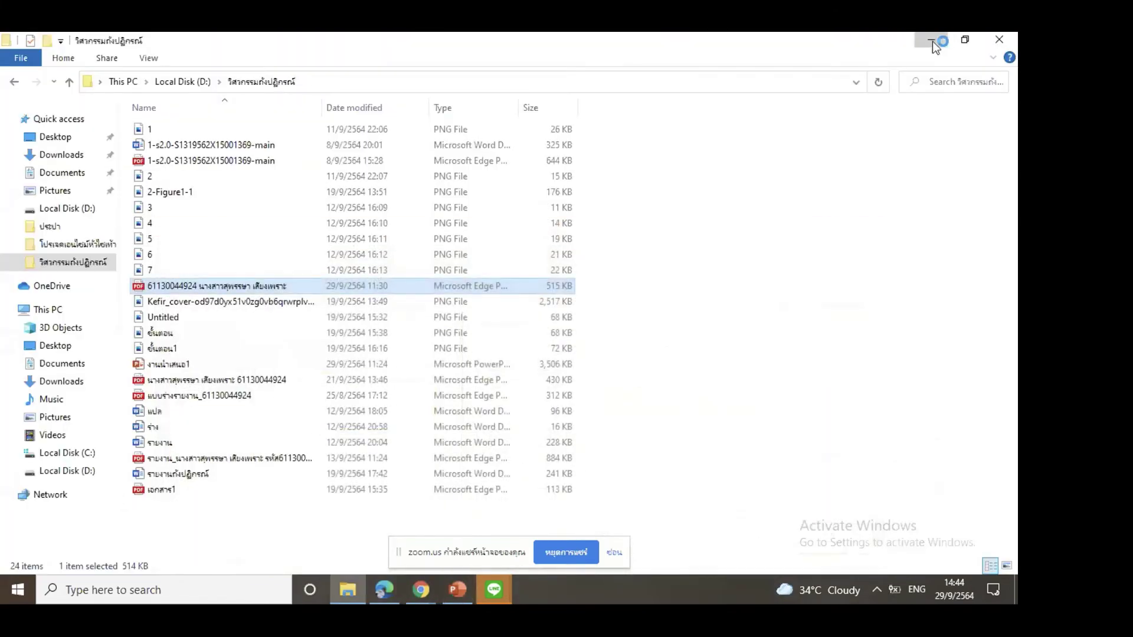
pyautogui.click(933, 41)
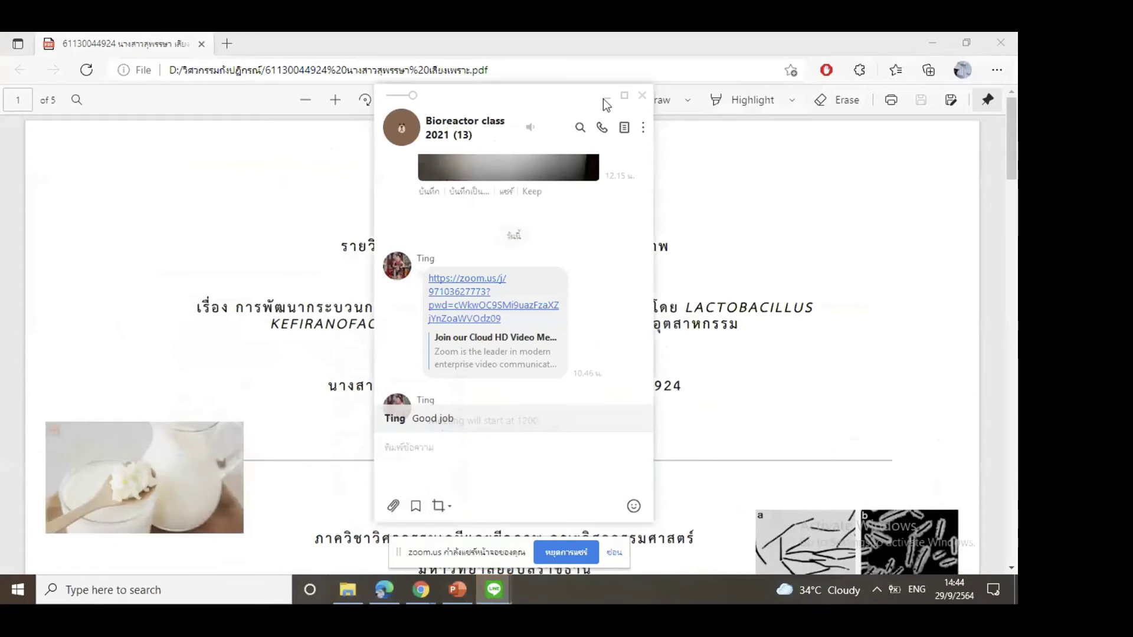
pyautogui.click(938, 46)
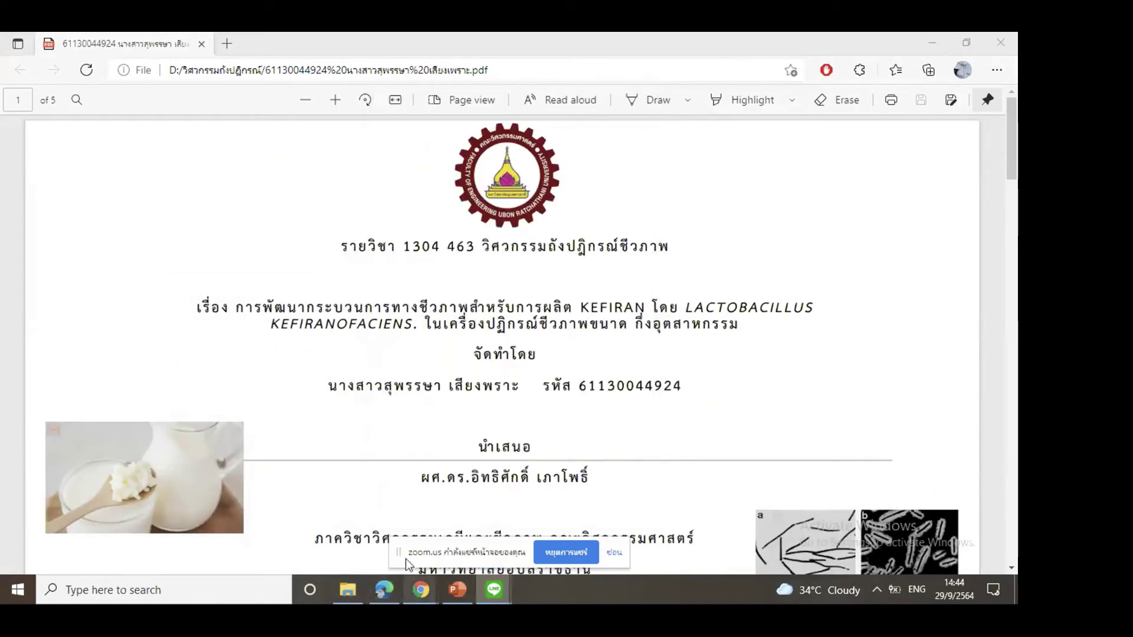
pyautogui.moveTo(414, 592)
pyautogui.click(329, 525)
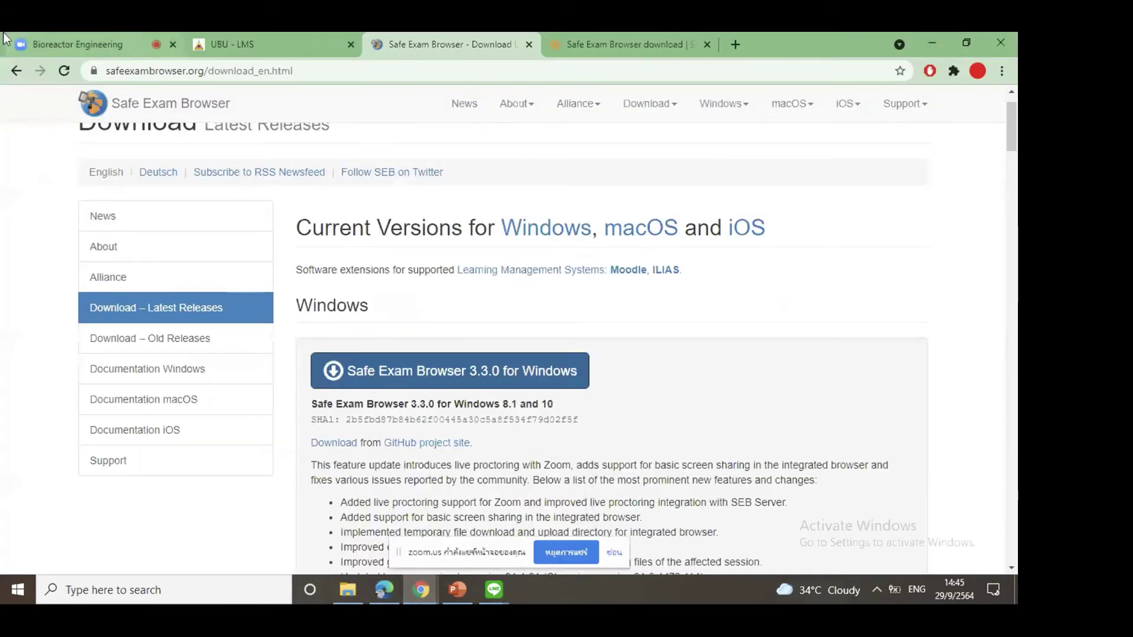
pyautogui.click(69, 45)
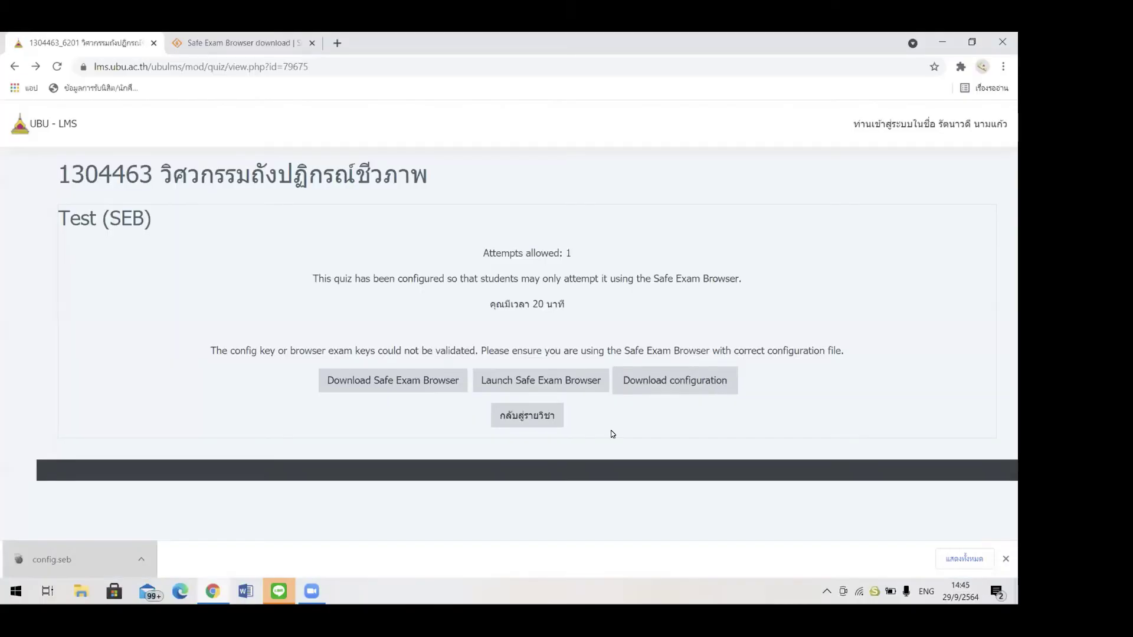
# - Open the downloaded config.seb file
pyautogui.click(86, 570)
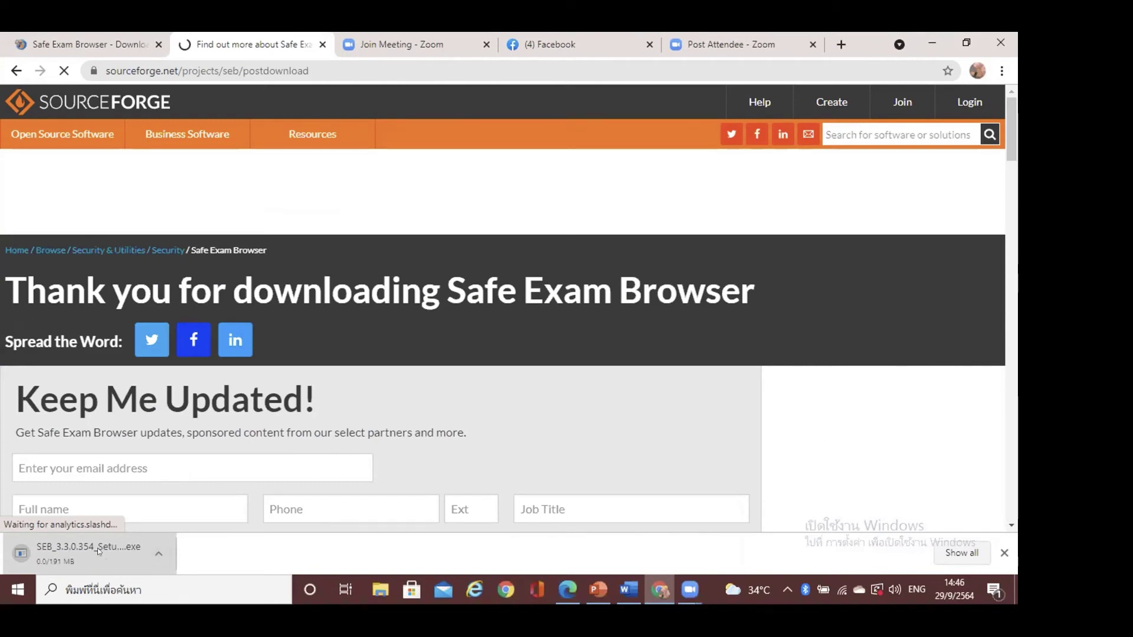
pyautogui.click(157, 551)
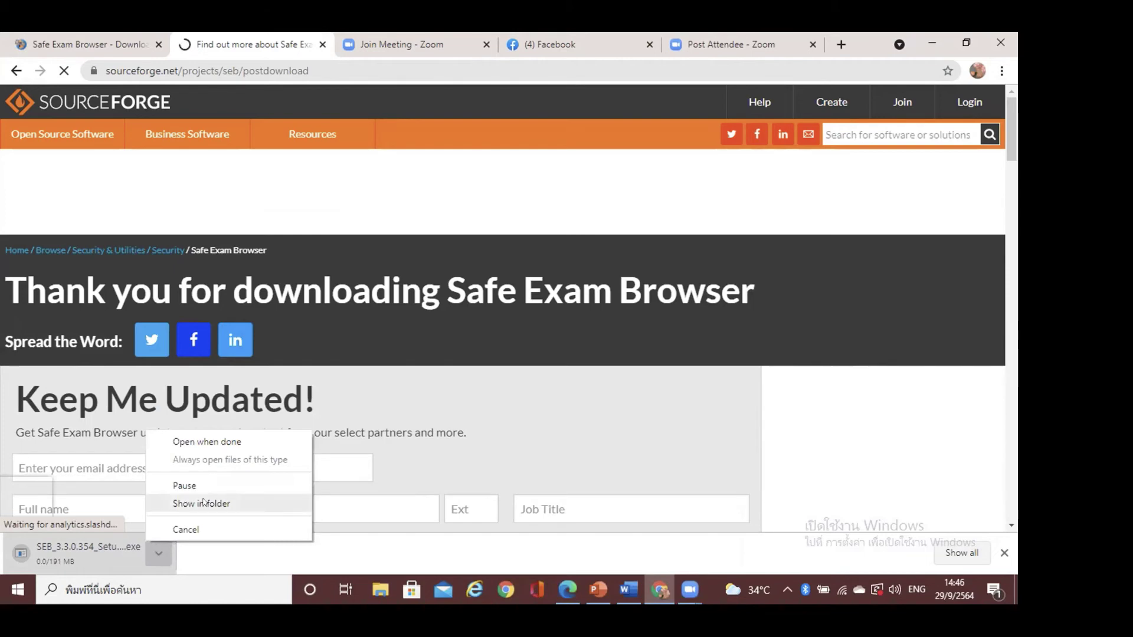
pyautogui.click(469, 410)
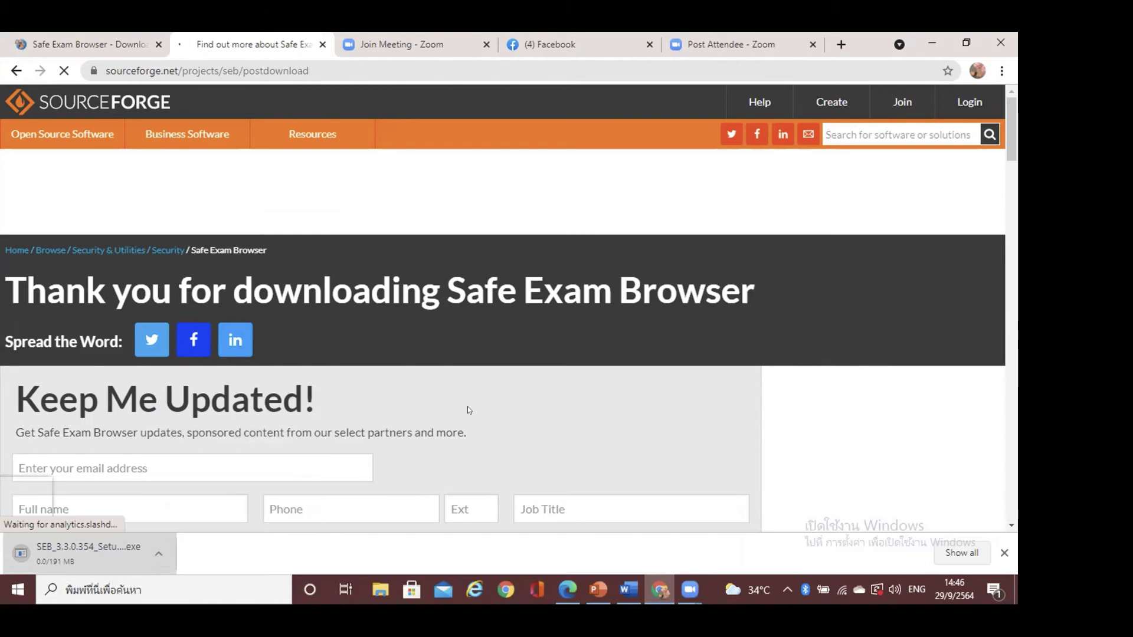